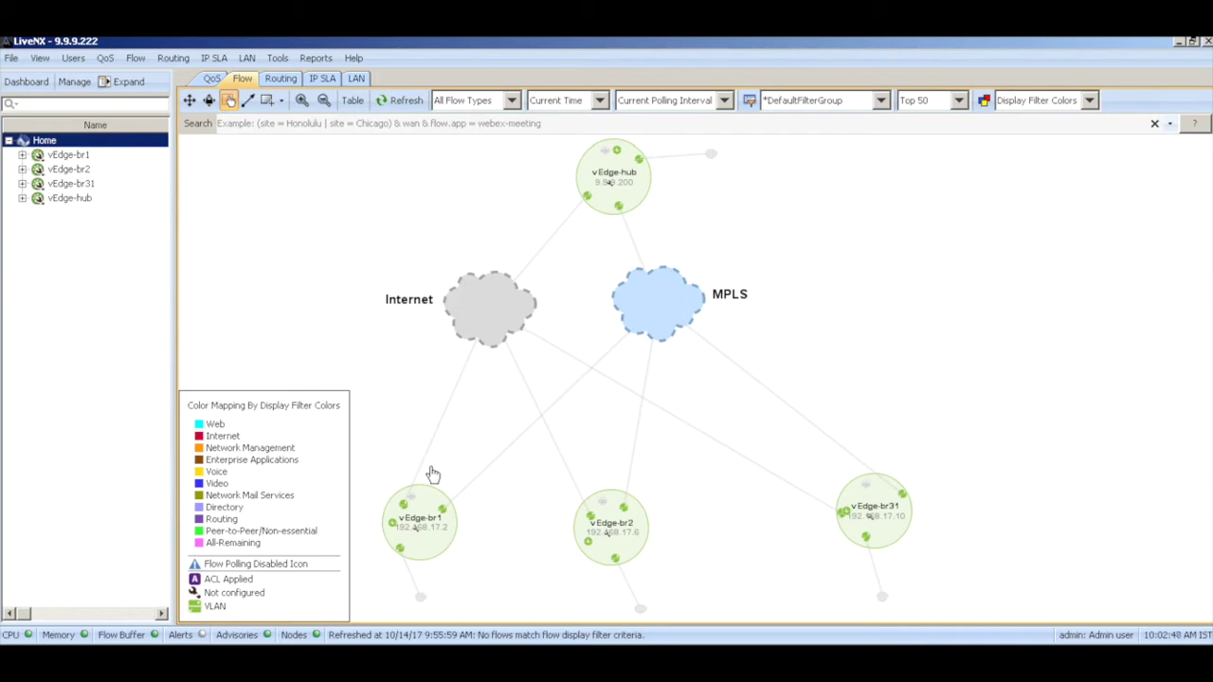
- Refresh the flow topology to load the current traffic flows
{"action": "mouse_move", "coordinate": [892, 553]}
{"action": "left_click", "coordinate": [401, 101]}
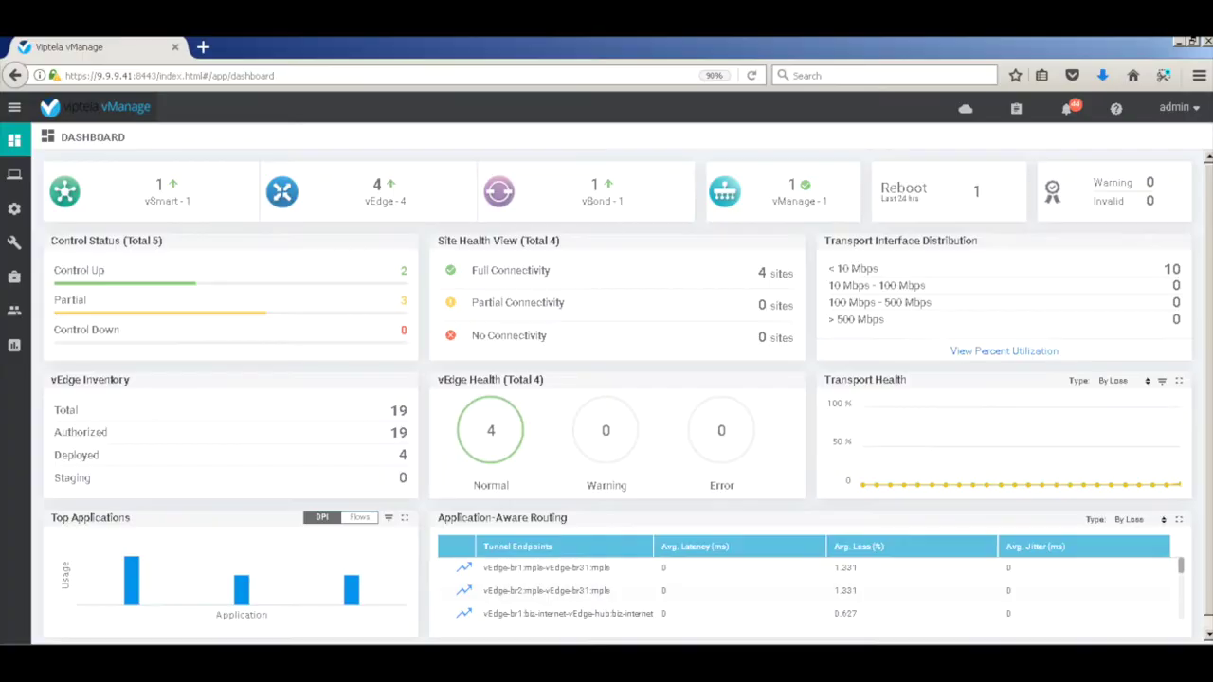
- In Viptela vManage, activate the web-through-internet centralized policy on the reachable vSmart
{"action": "mouse_move", "coordinate": [17, 210]}
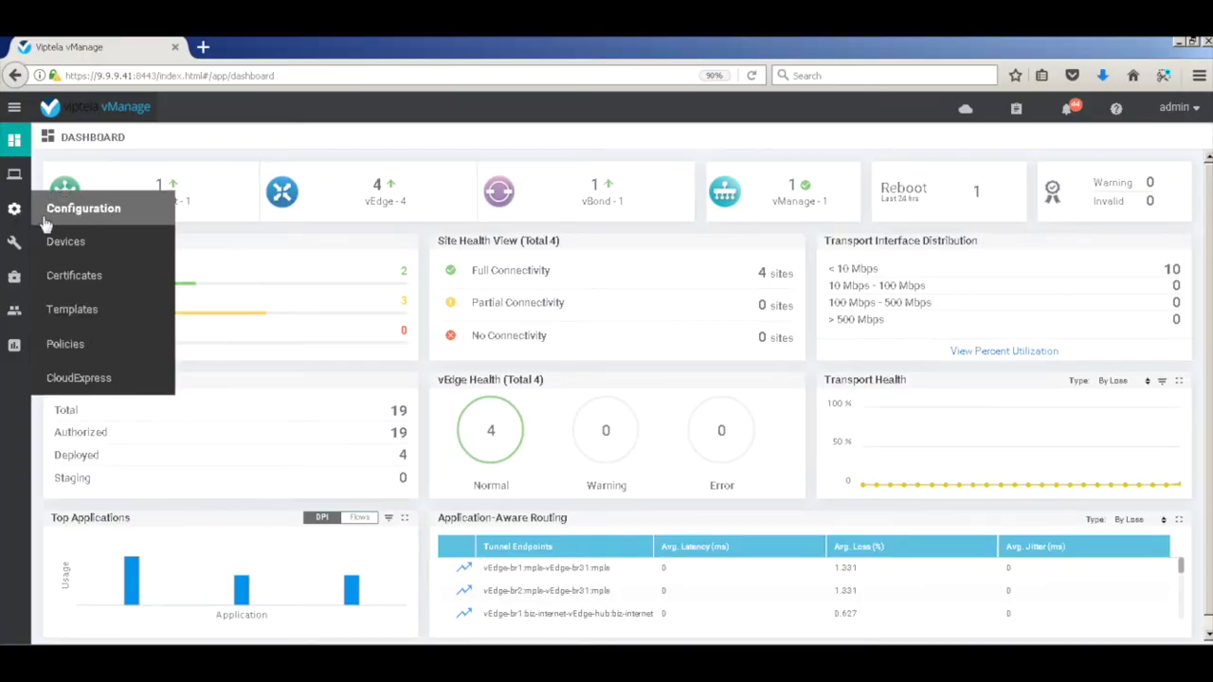
{"action": "left_click", "coordinate": [98, 347]}
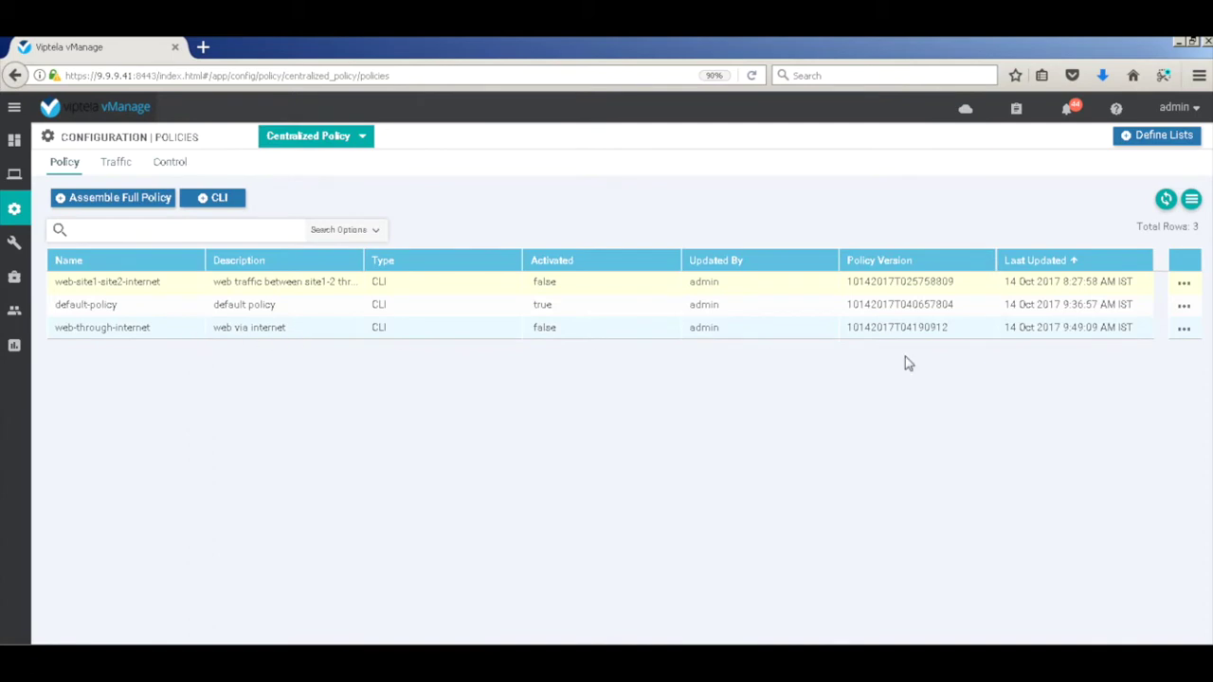
{"action": "left_click", "coordinate": [1183, 331]}
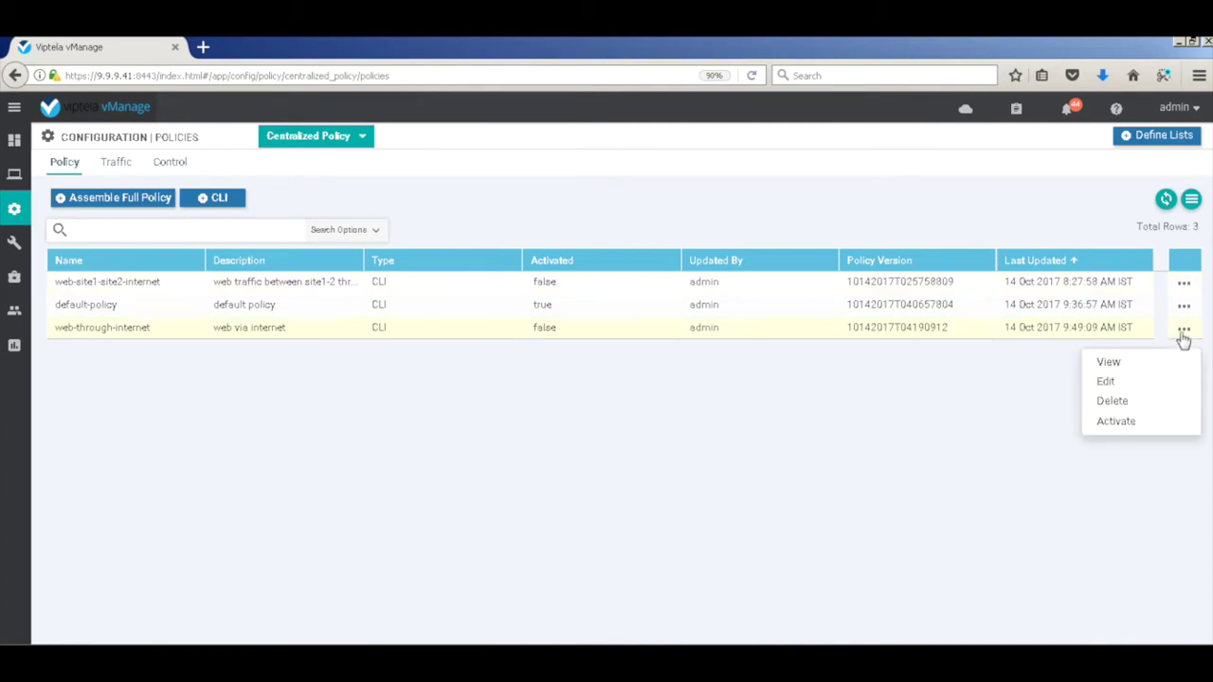
{"action": "left_click", "coordinate": [1117, 423]}
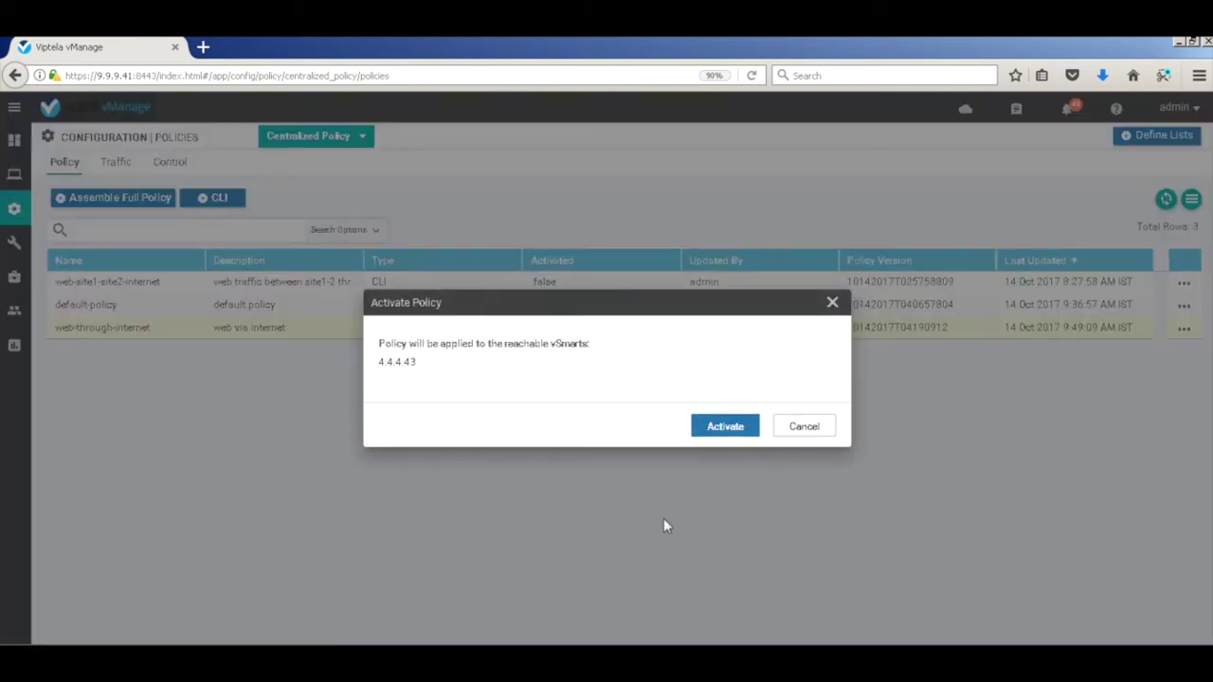
{"action": "left_click", "coordinate": [726, 427]}
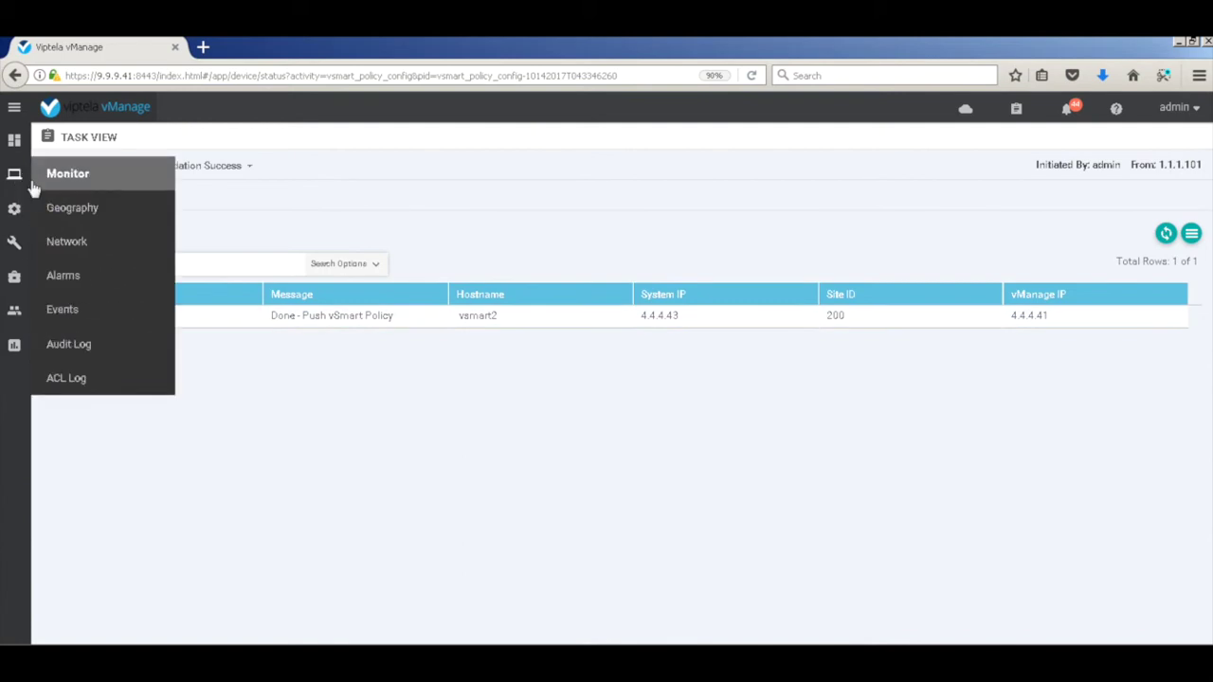
- Open the flow simulation in the traffic analysis troubleshooting tools for the monitored device vEdge-br1
{"action": "mouse_move", "coordinate": [37, 183]}
{"action": "left_click", "coordinate": [70, 243]}
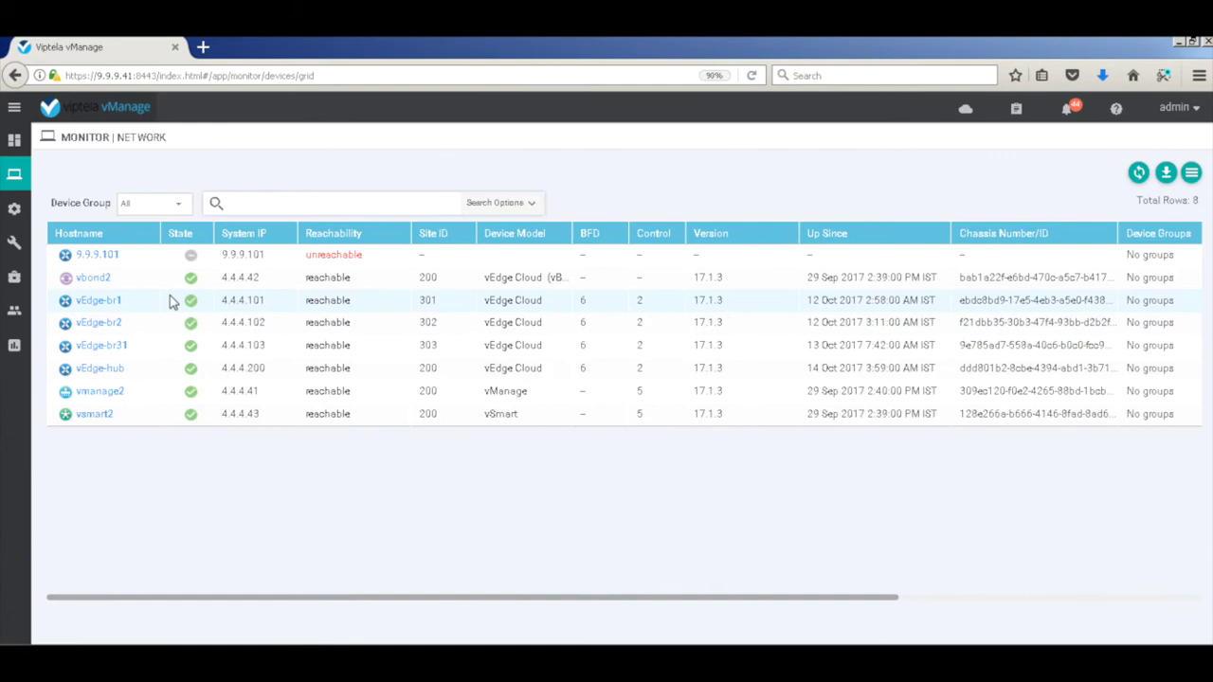
{"action": "left_click", "coordinate": [102, 301]}
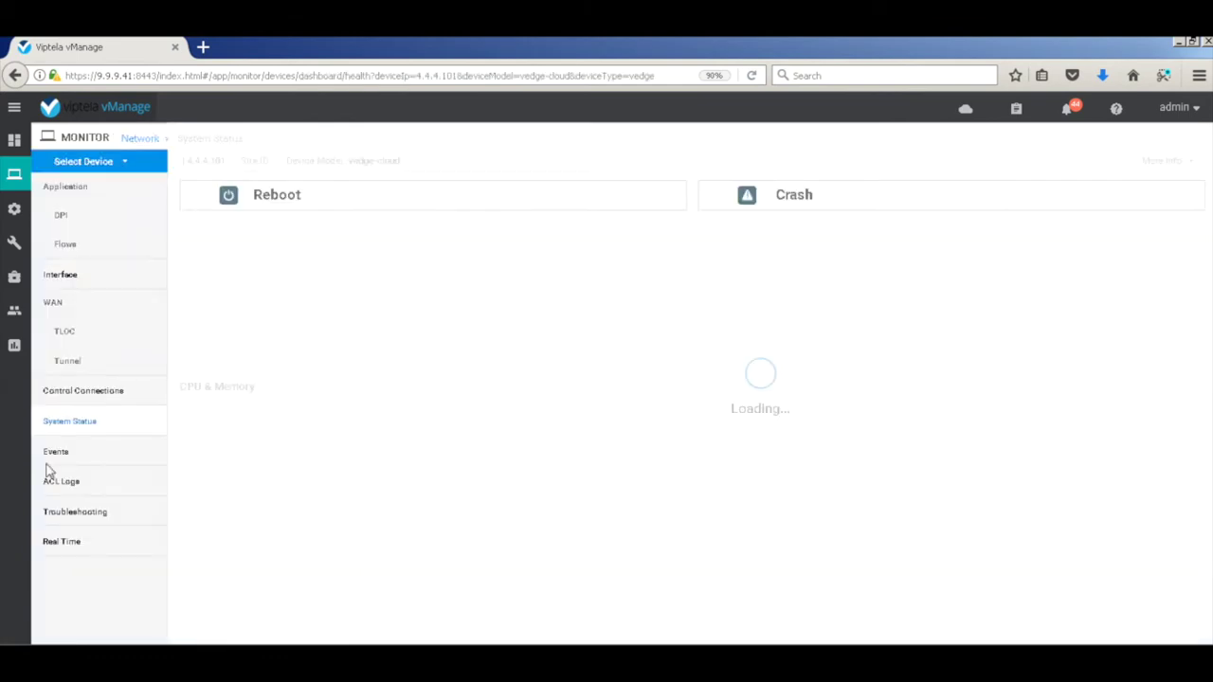
{"action": "left_click", "coordinate": [95, 528]}
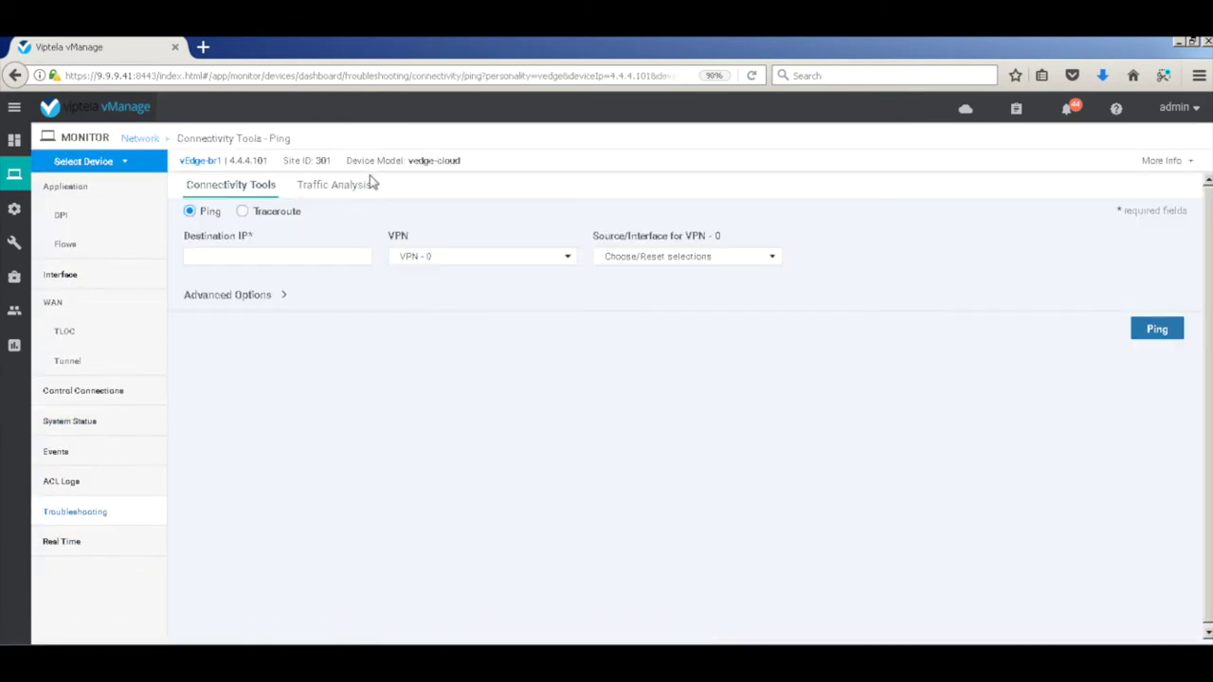
{"action": "left_click", "coordinate": [368, 194]}
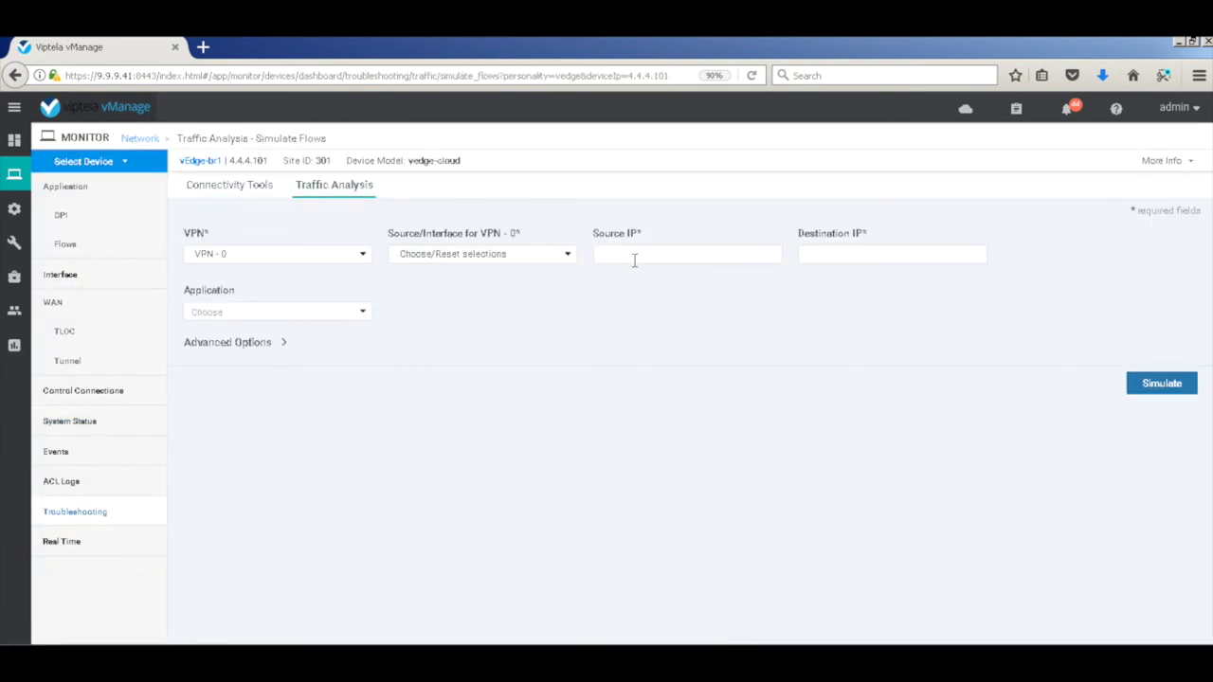
- Set the simulation's VPN to VPN - 10 and its source interface to ge0/2 - ipv4 - 192.168.11.1
{"action": "left_click", "coordinate": [566, 256]}
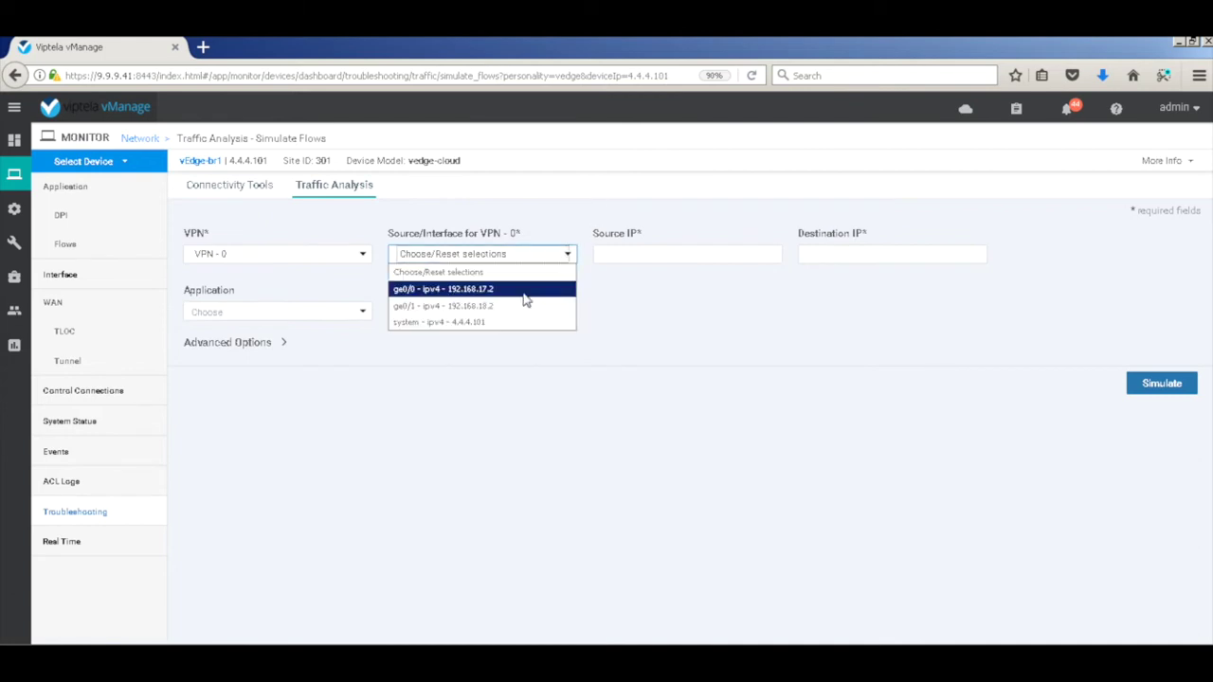
{"action": "left_click", "coordinate": [284, 254]}
{"action": "left_click", "coordinate": [275, 290]}
{"action": "left_click", "coordinate": [461, 254]}
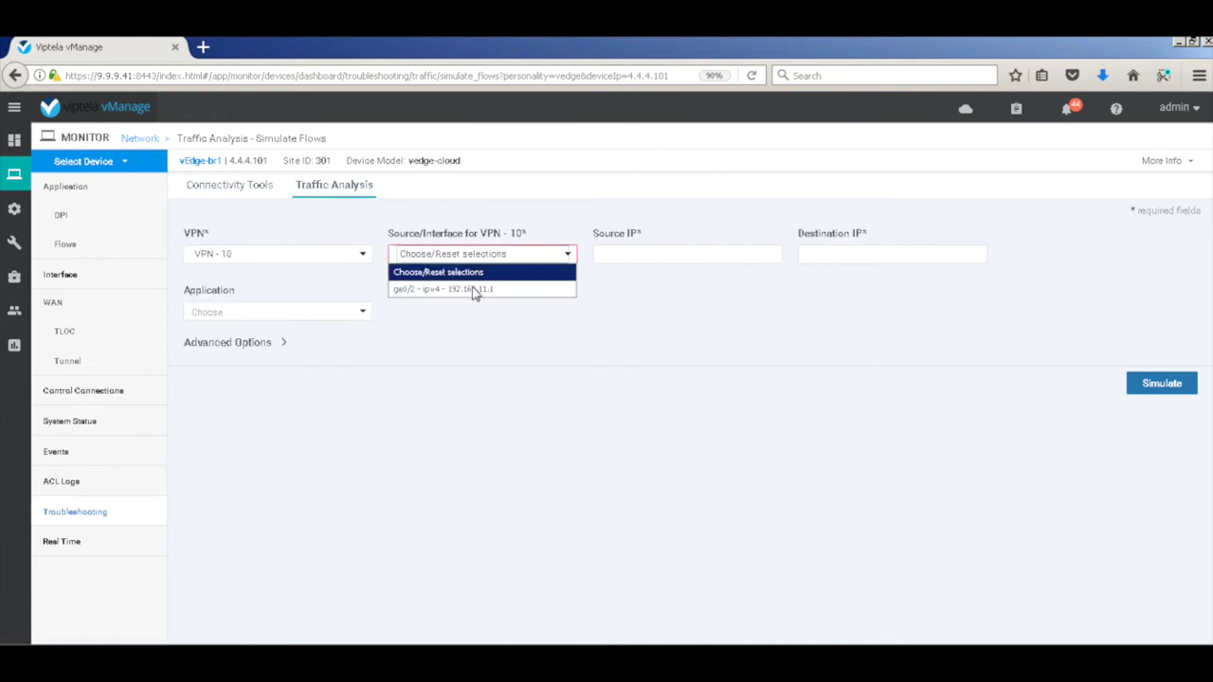
{"action": "left_click", "coordinate": [474, 291]}
- Enter 192.168.12.51 as the destination IP of the vEdge-br1 flow simulation
{"action": "left_click", "coordinate": [820, 254]}
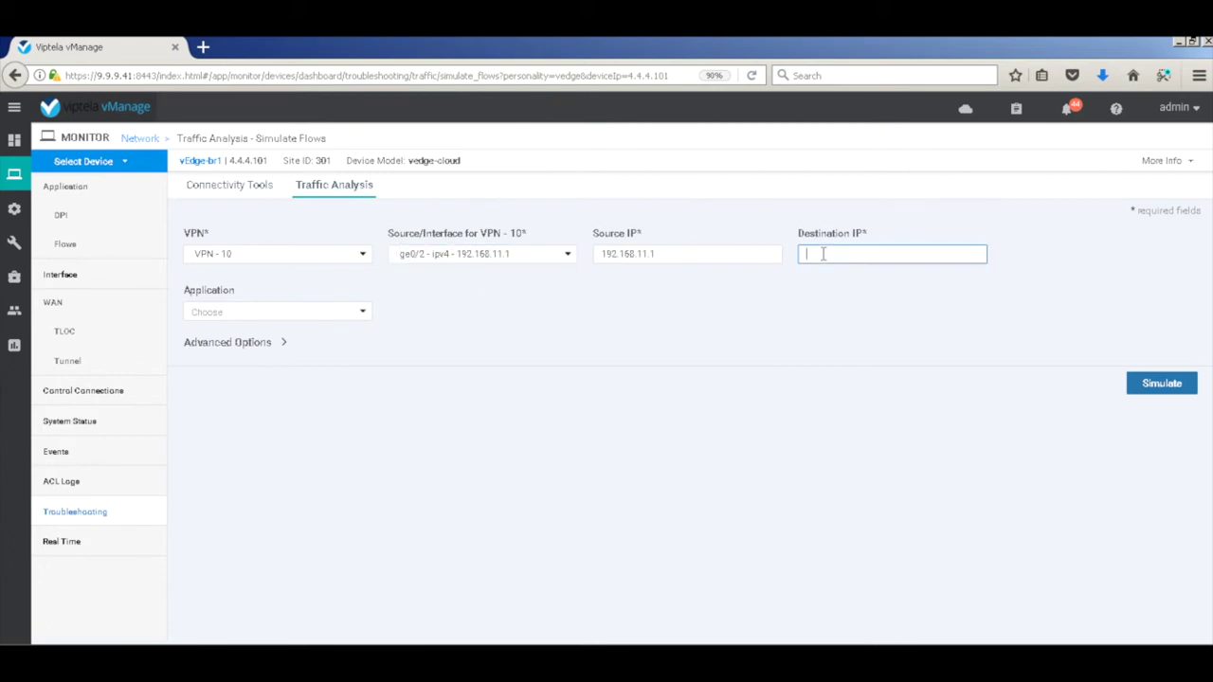
{"action": "type", "text": "19"}
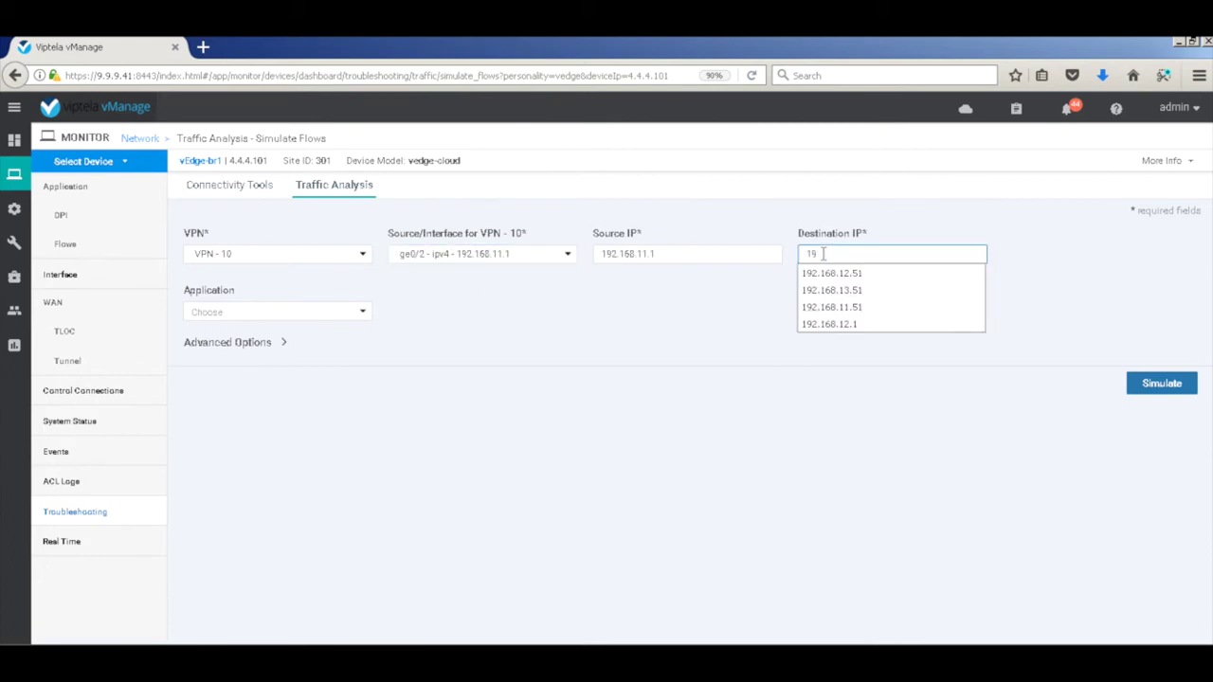
{"action": "key", "text": "Escape"}
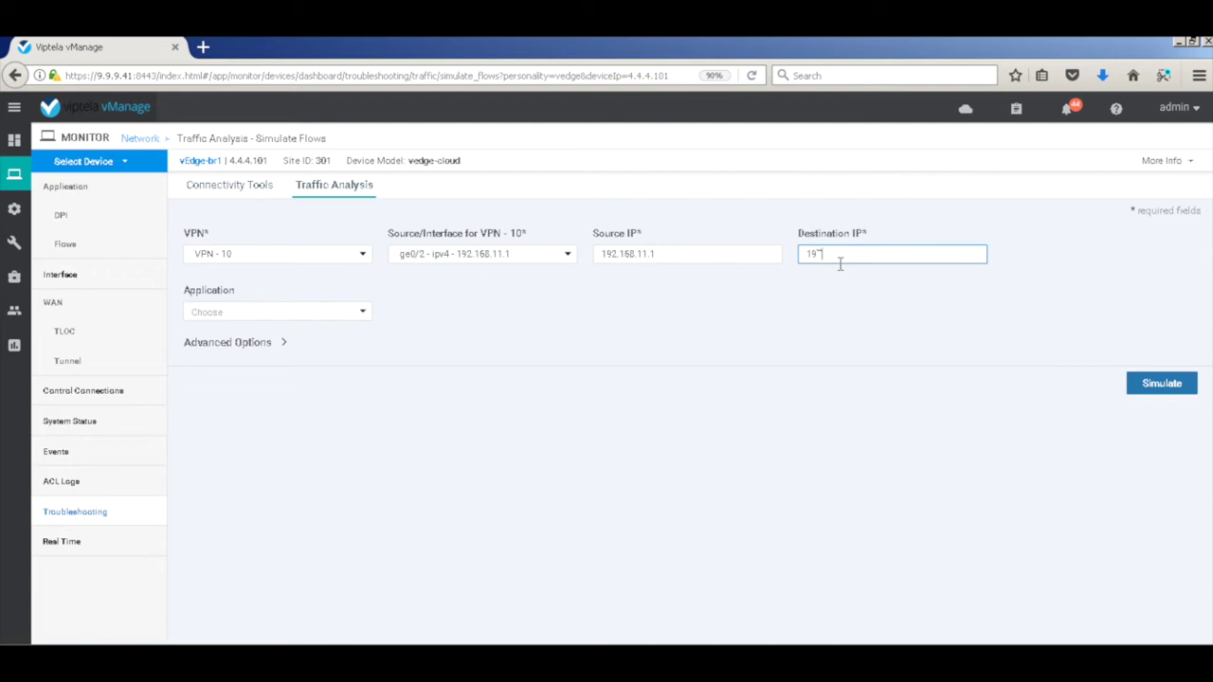
{"action": "type", "text": "2"}
{"action": "left_click", "coordinate": [840, 270]}
- Choose Web as the application and simulate the flow from vEdge-br1
{"action": "left_click", "coordinate": [361, 315]}
{"action": "left_click", "coordinate": [358, 318]}
{"action": "left_click", "coordinate": [360, 315]}
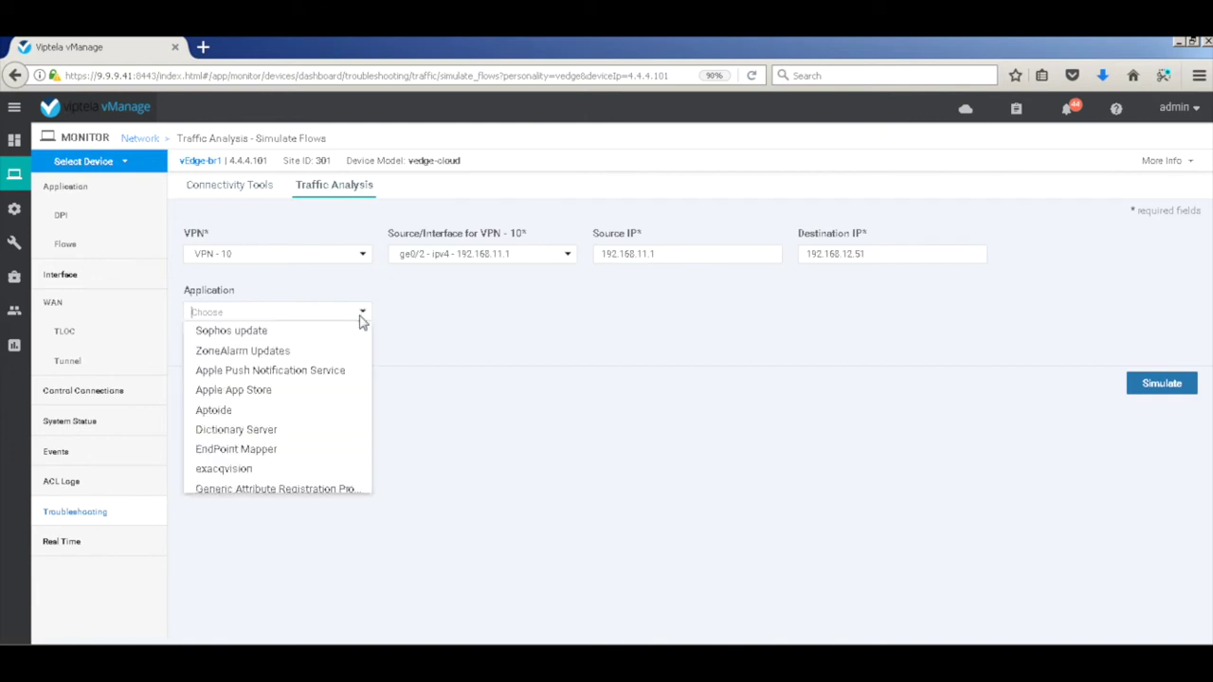
{"action": "type", "text": "we"}
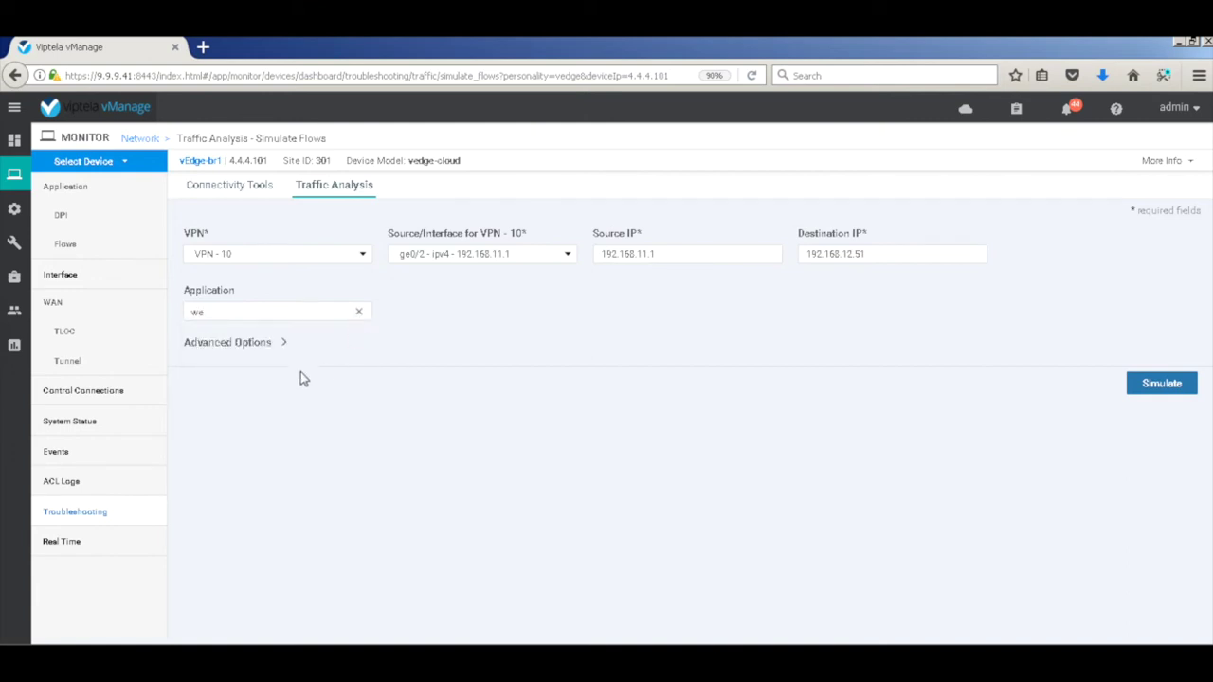
{"action": "left_click", "coordinate": [358, 314]}
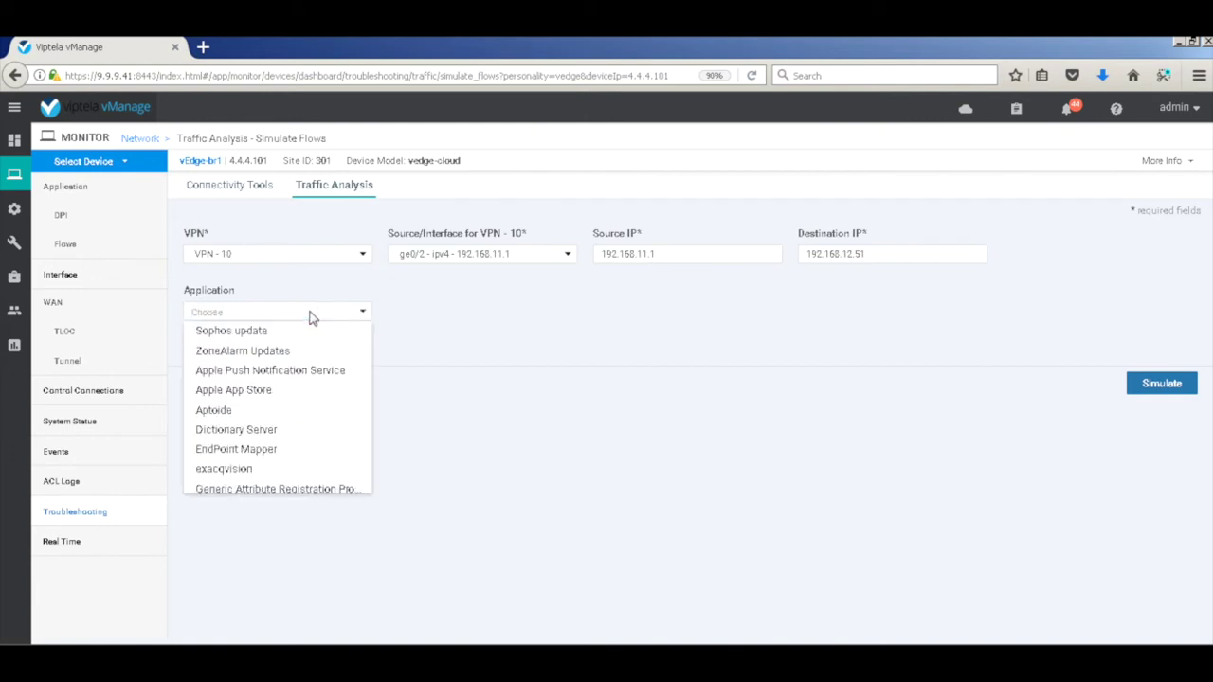
{"action": "type", "text": "web"}
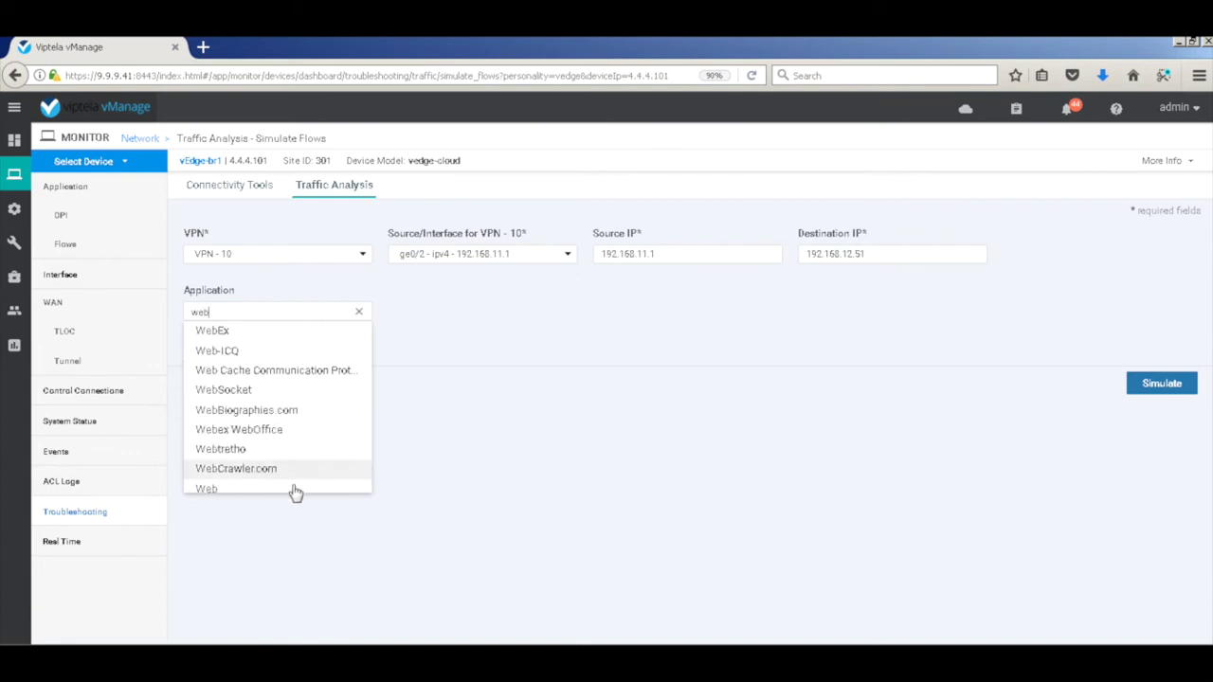
{"action": "left_click", "coordinate": [295, 490]}
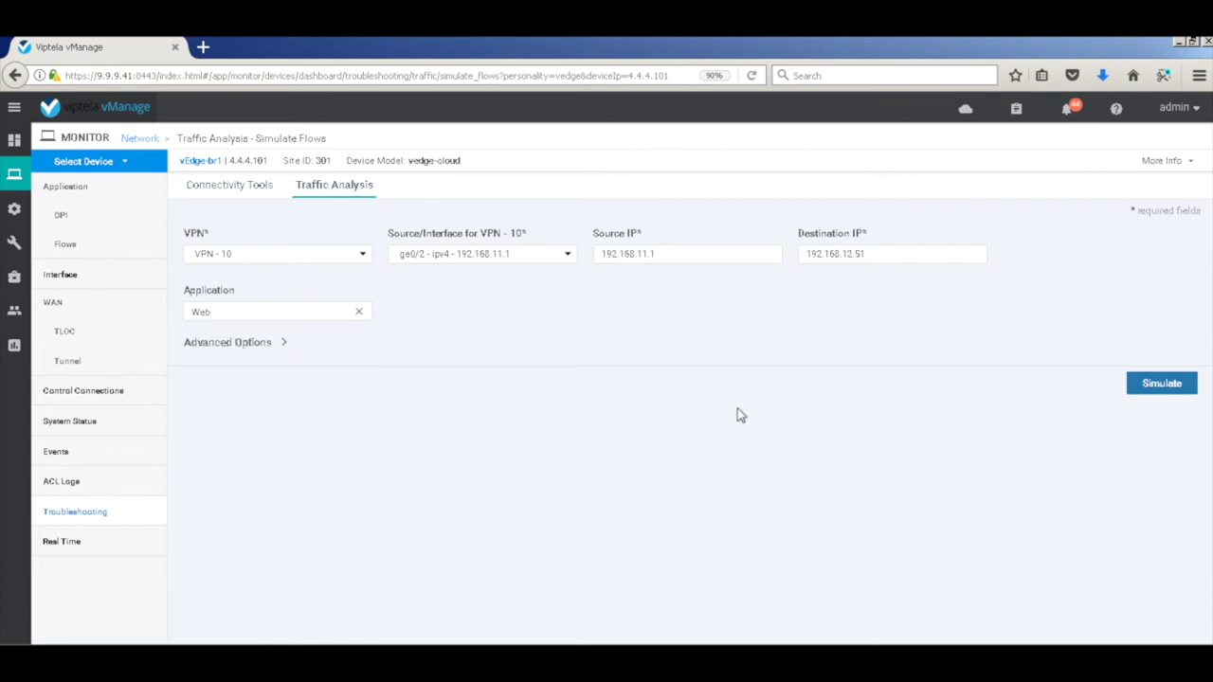
{"action": "left_click", "coordinate": [1163, 394]}
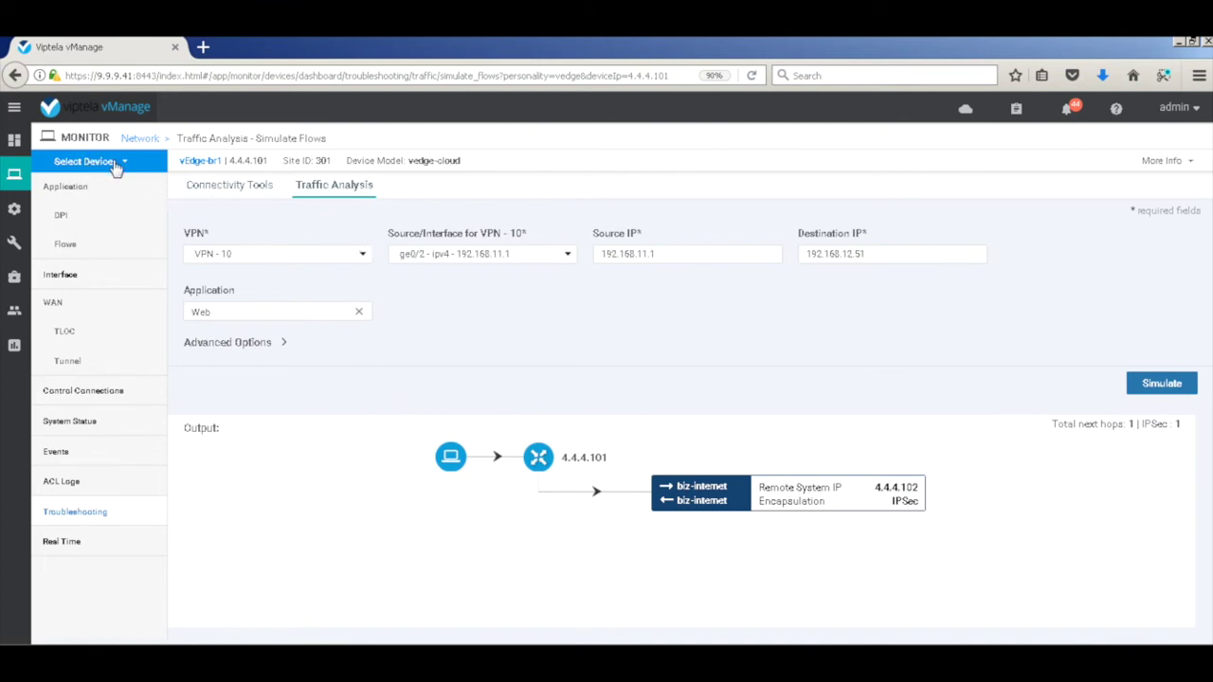
- Return to the network device list and open the traffic analysis flow simulation for vEdge-br31
{"action": "left_click", "coordinate": [202, 194]}
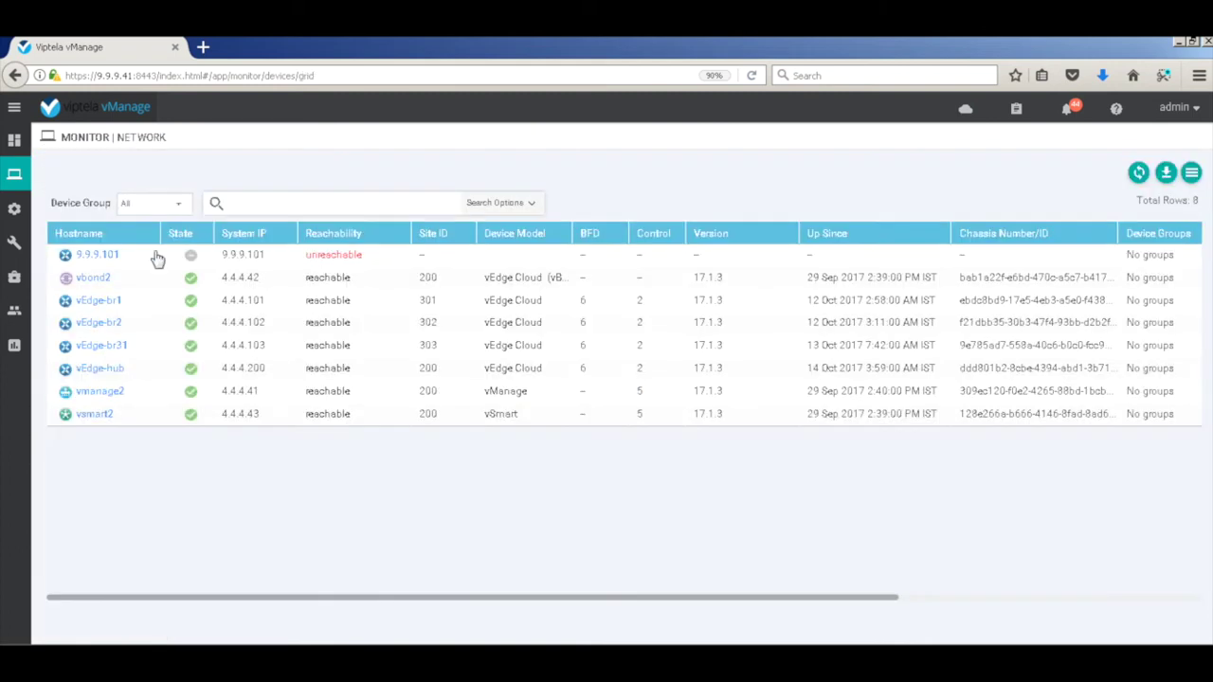
{"action": "left_click", "coordinate": [107, 348]}
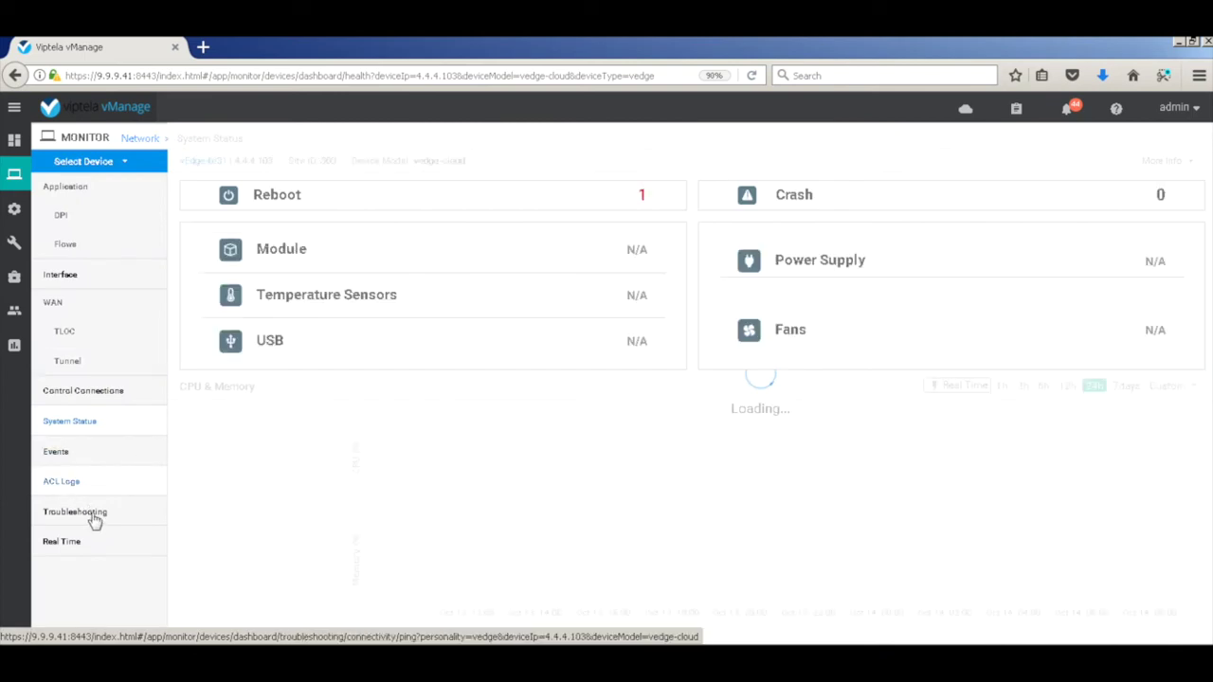
{"action": "left_click", "coordinate": [94, 521]}
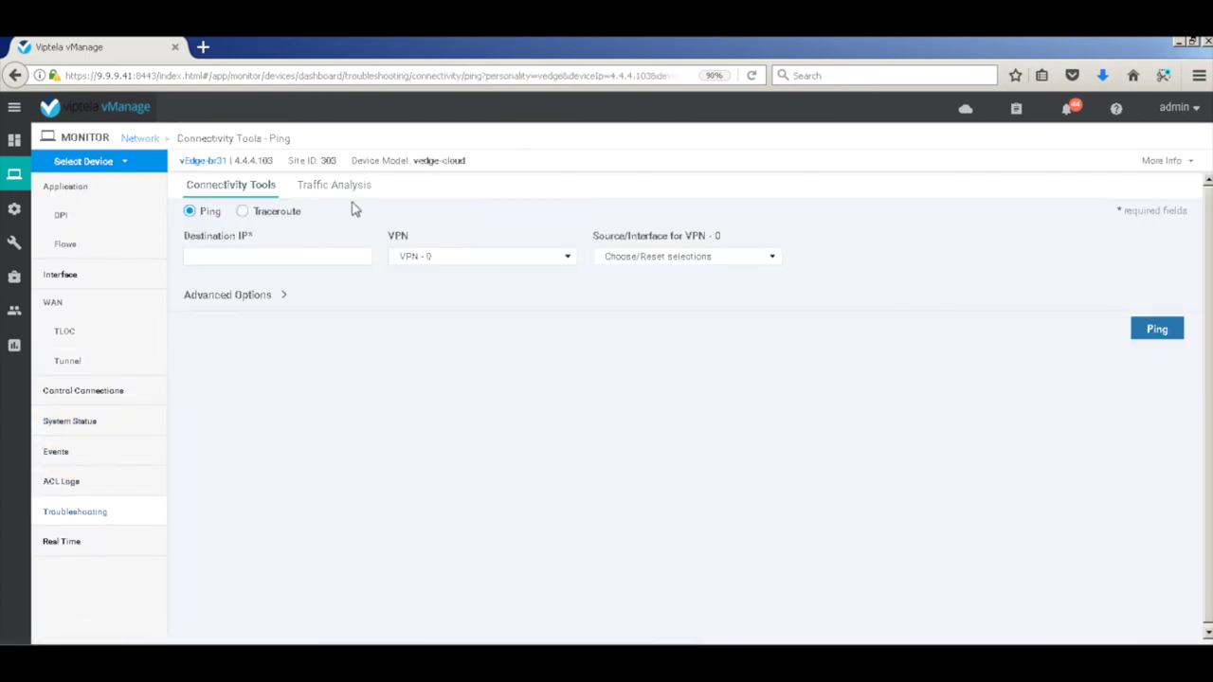
{"action": "left_click", "coordinate": [352, 194]}
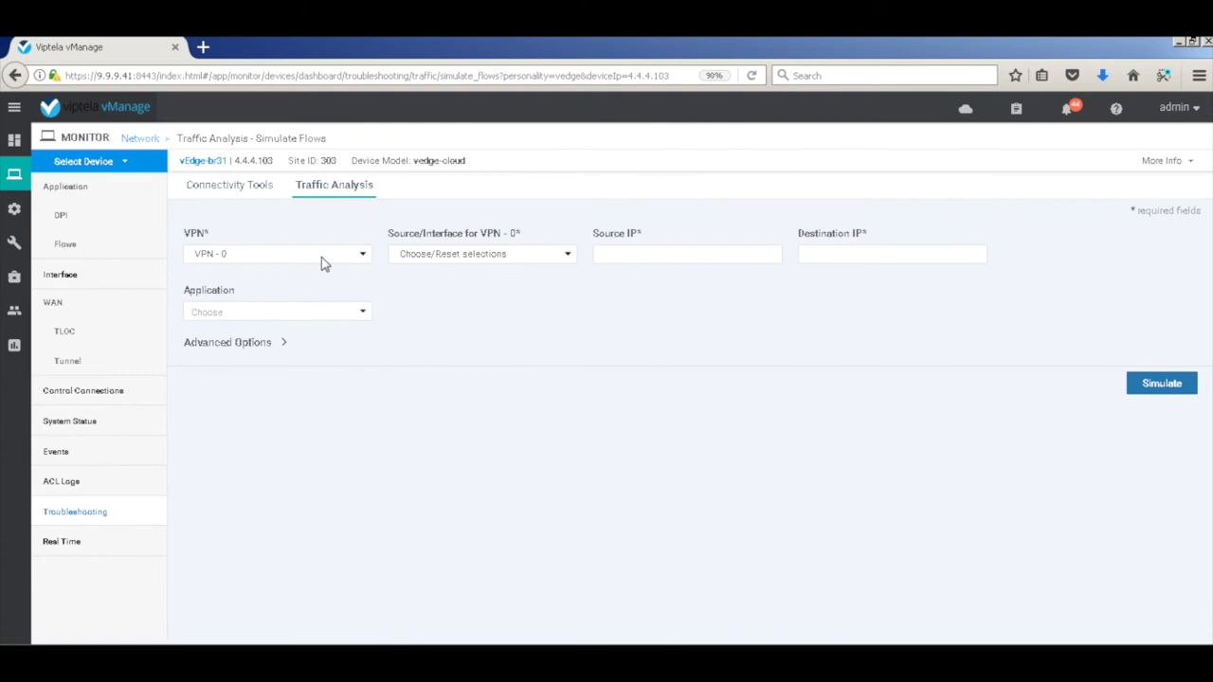
- Set the vEdge-br31 simulation to VPN - 10 with the source interface ge0/2 - ipv4 - 192.168.13.1
{"action": "left_click", "coordinate": [322, 256]}
{"action": "left_click", "coordinate": [321, 290]}
{"action": "left_click", "coordinate": [503, 264]}
{"action": "left_click", "coordinate": [507, 286]}
- Enter 192.168.15.51 as the destination IP of the vEdge-br31 flow simulation
{"action": "left_click", "coordinate": [819, 256]}
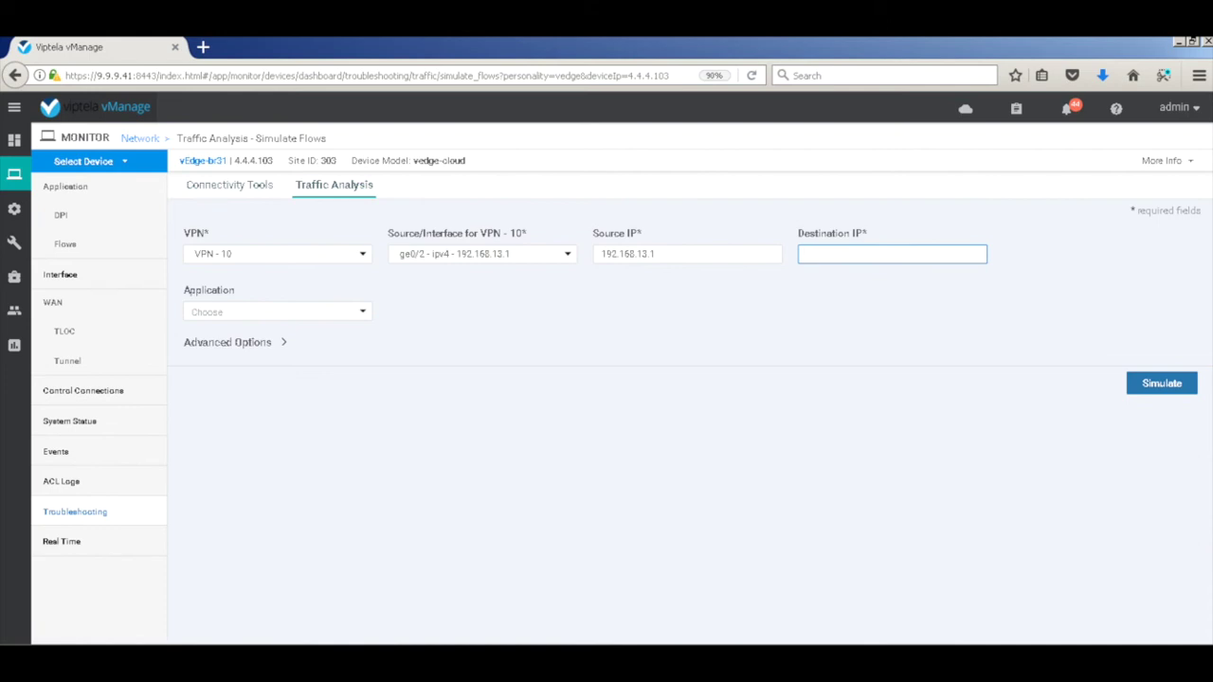
{"action": "type", "text": "1"}
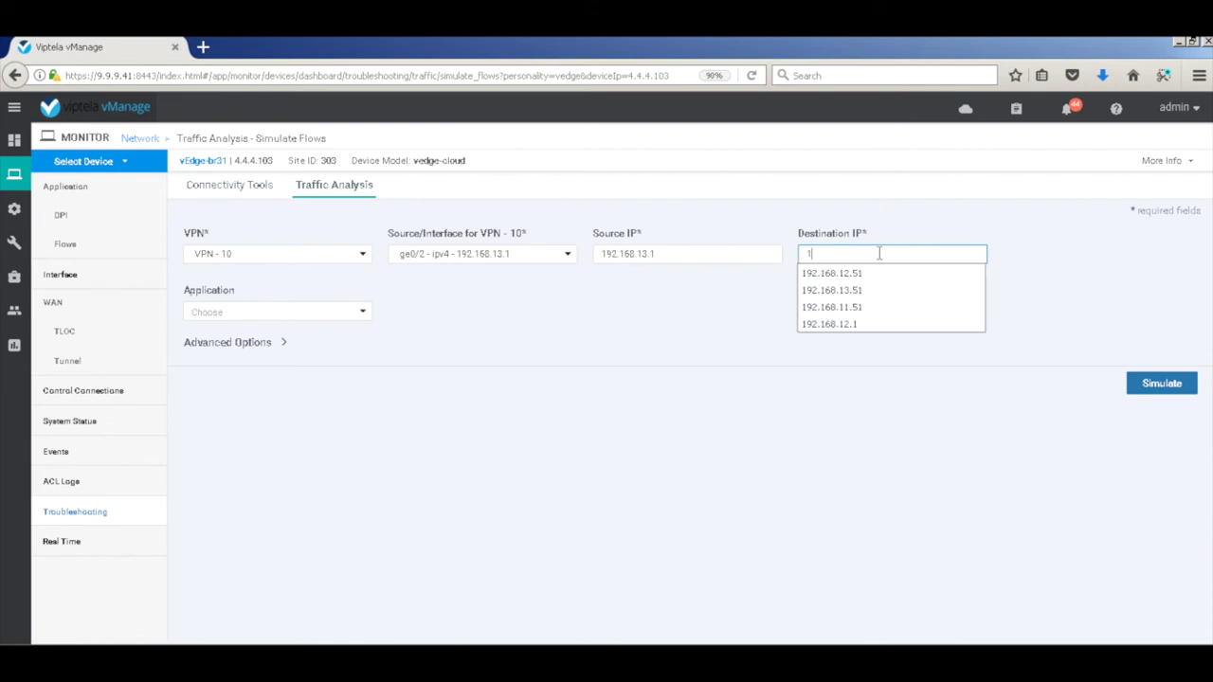
{"action": "type", "text": "92.168.15.51"}
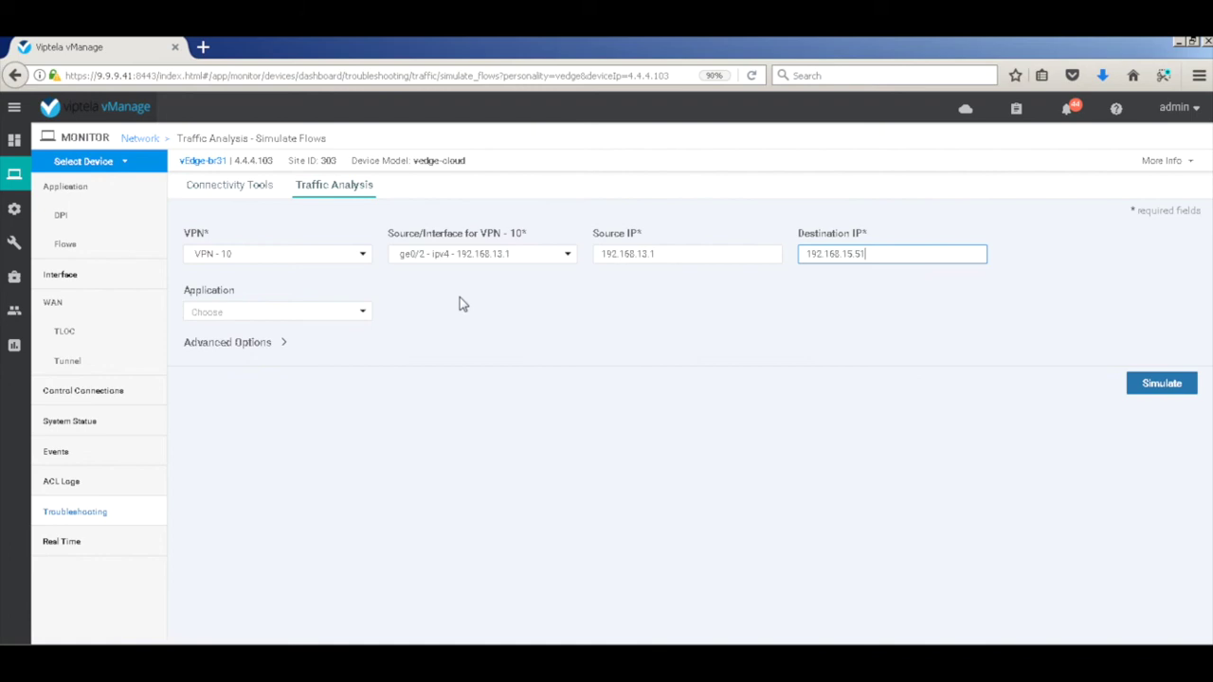
- Choose Web as the application and simulate the flow from vEdge-br31
{"action": "left_click", "coordinate": [361, 313]}
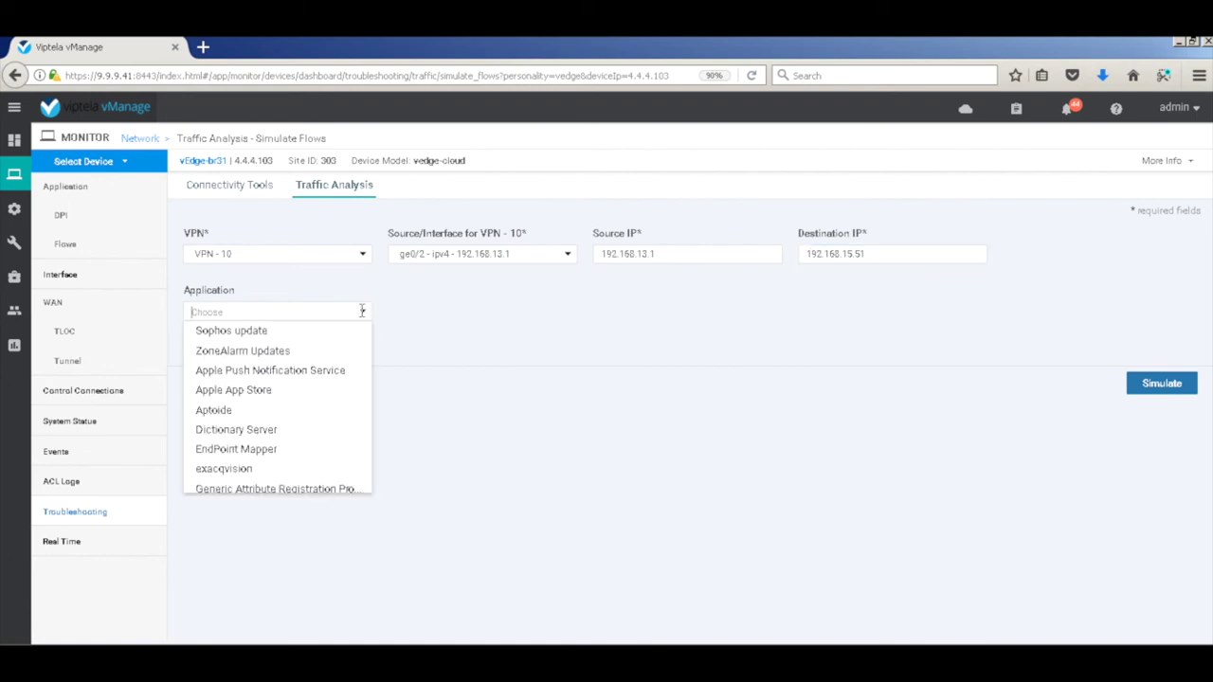
{"action": "type", "text": "web"}
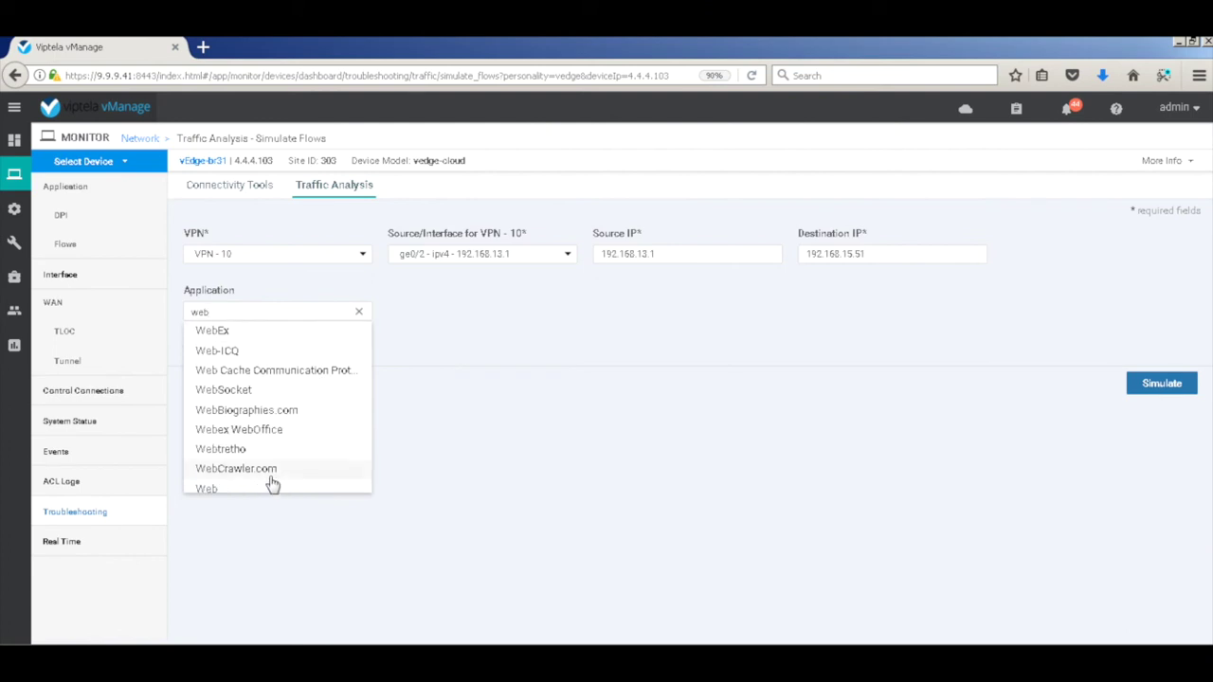
{"action": "left_click", "coordinate": [273, 489]}
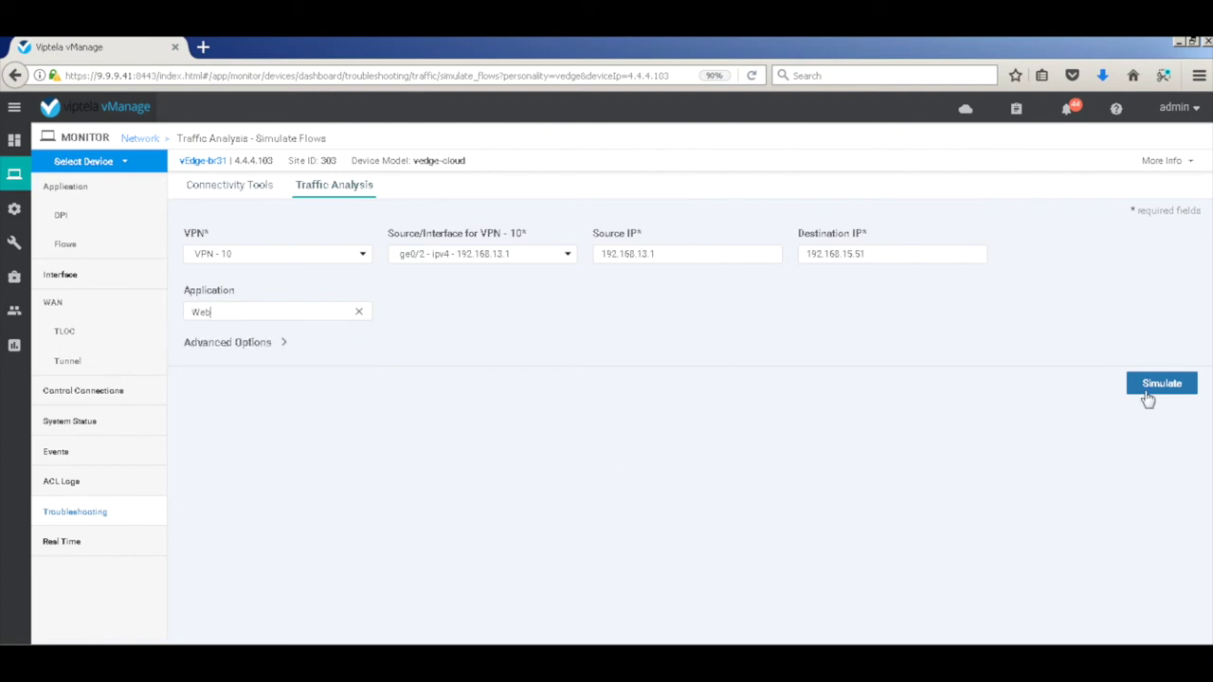
{"action": "left_click", "coordinate": [1148, 399]}
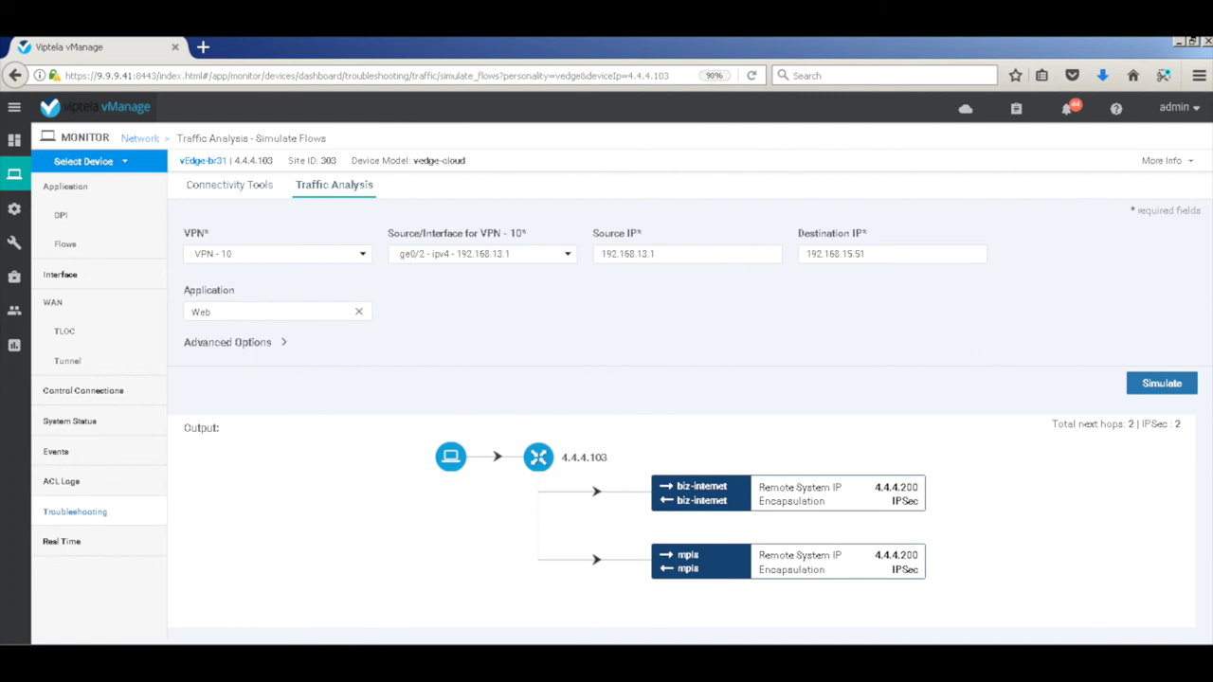
- Switch to LiveNX, refresh the flow topology and merge the displayed flows
{"action": "key", "text": "alt+Tab"}
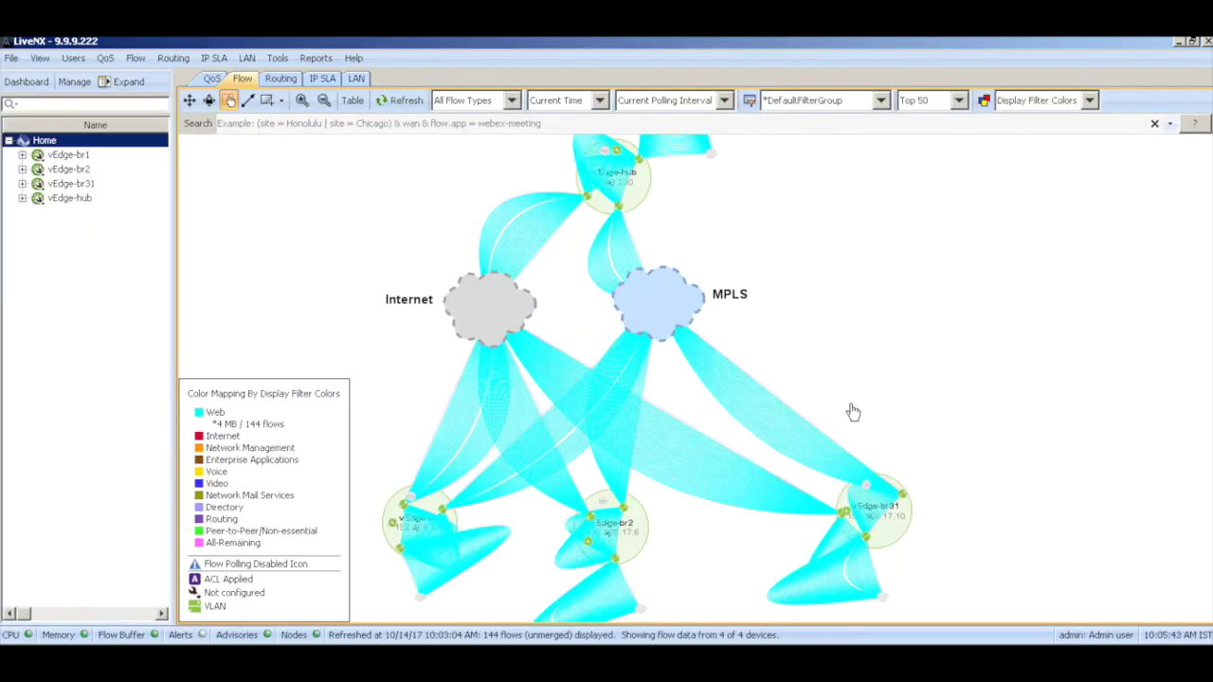
{"action": "left_click", "coordinate": [400, 101]}
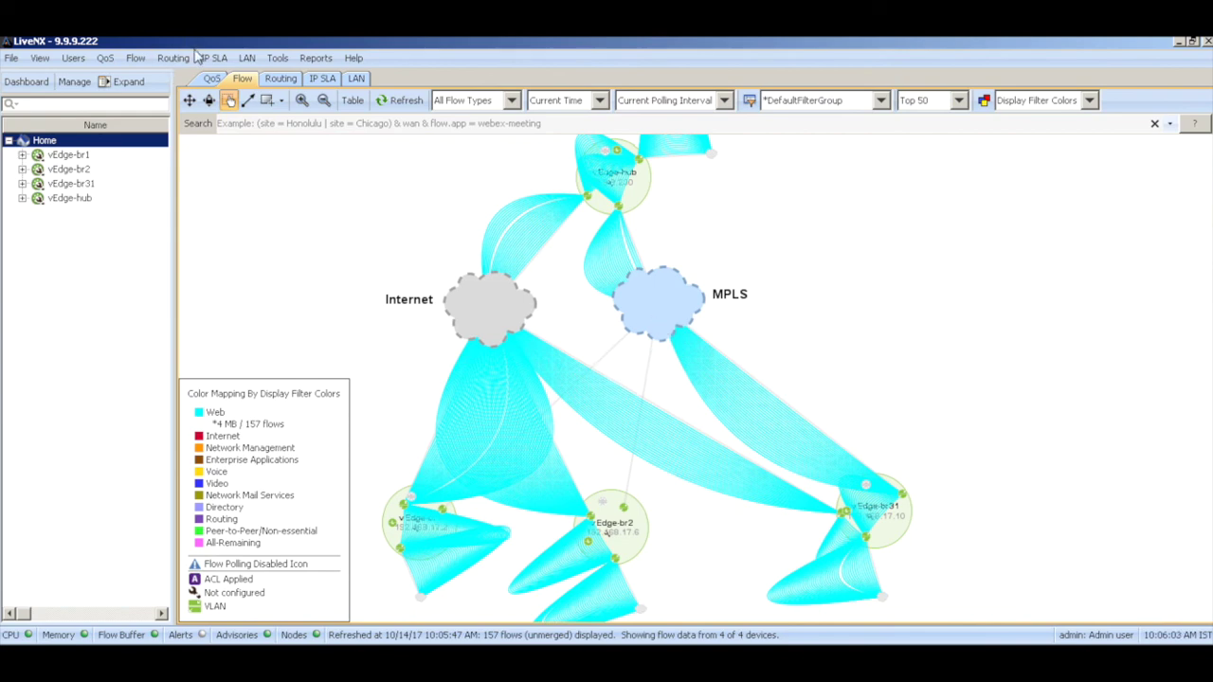
{"action": "left_click", "coordinate": [136, 58]}
{"action": "left_click", "coordinate": [168, 119]}
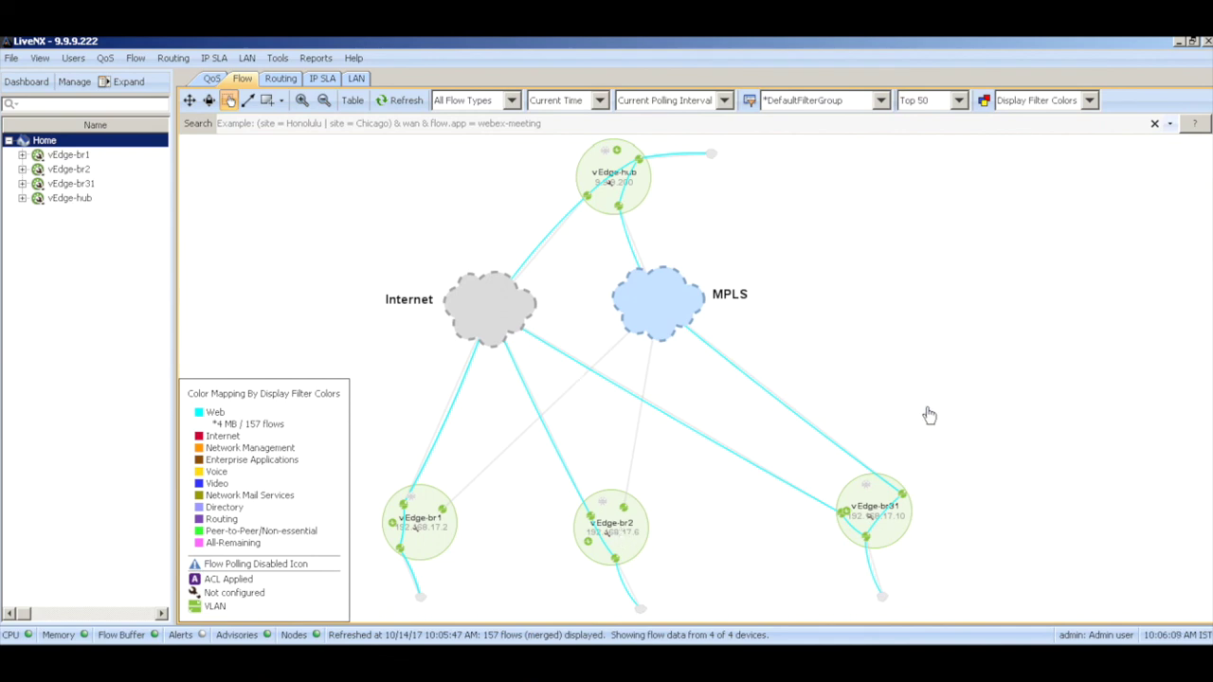
- Switch back to the Viptela vManage browser window
{"action": "mouse_move", "coordinate": [275, 664]}
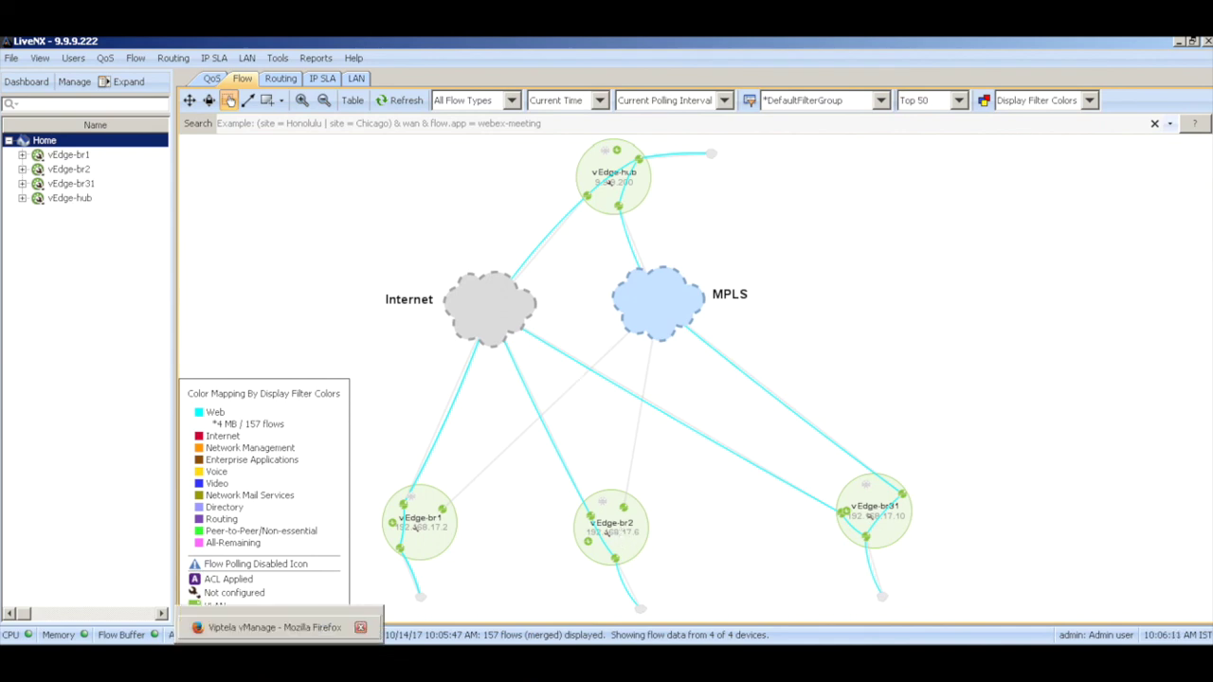